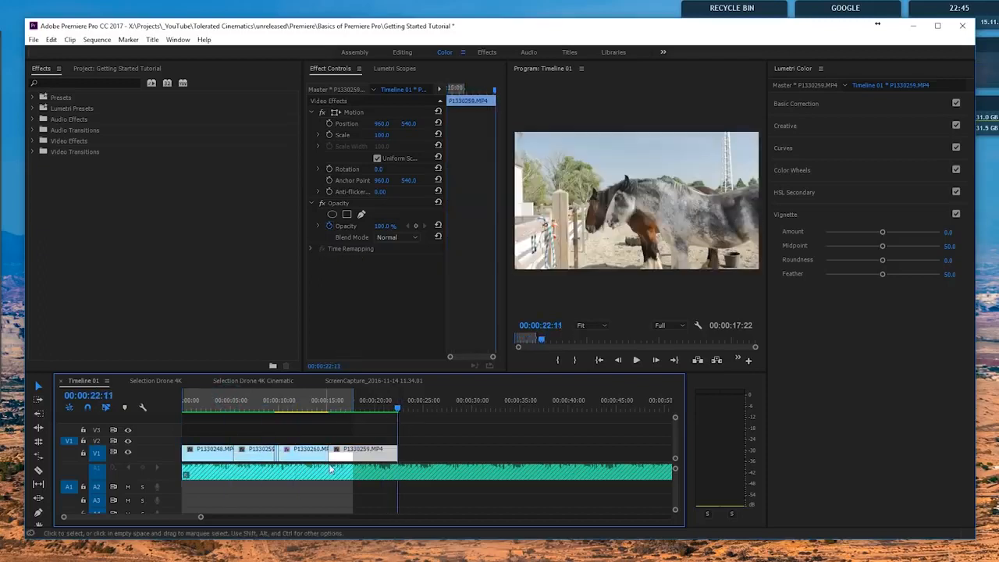
Step: Mark the sequence's out point at the end of the last clip and move the playhead to 00:00:05:05
key("o")
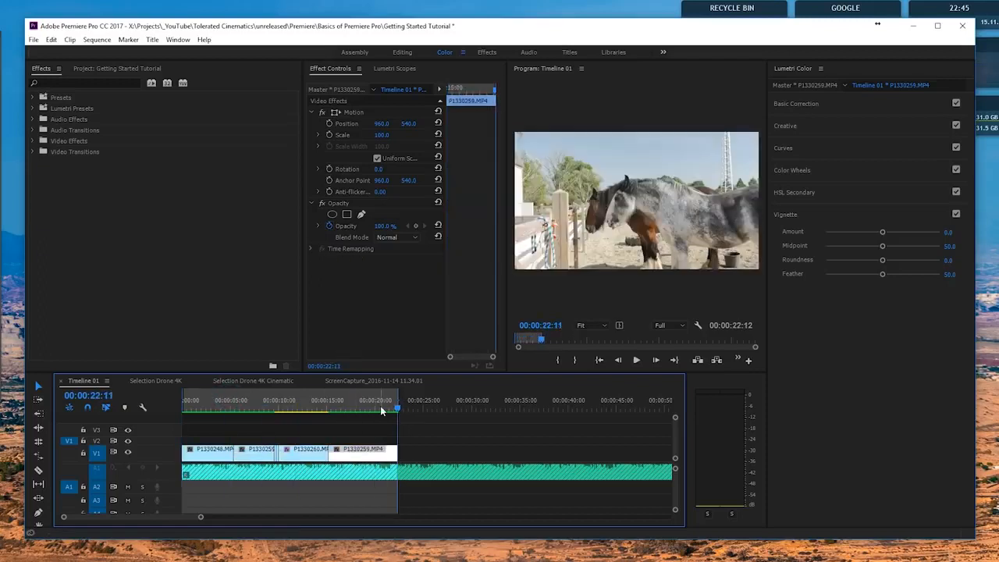
left_click_drag(380, 404, 401, 402)
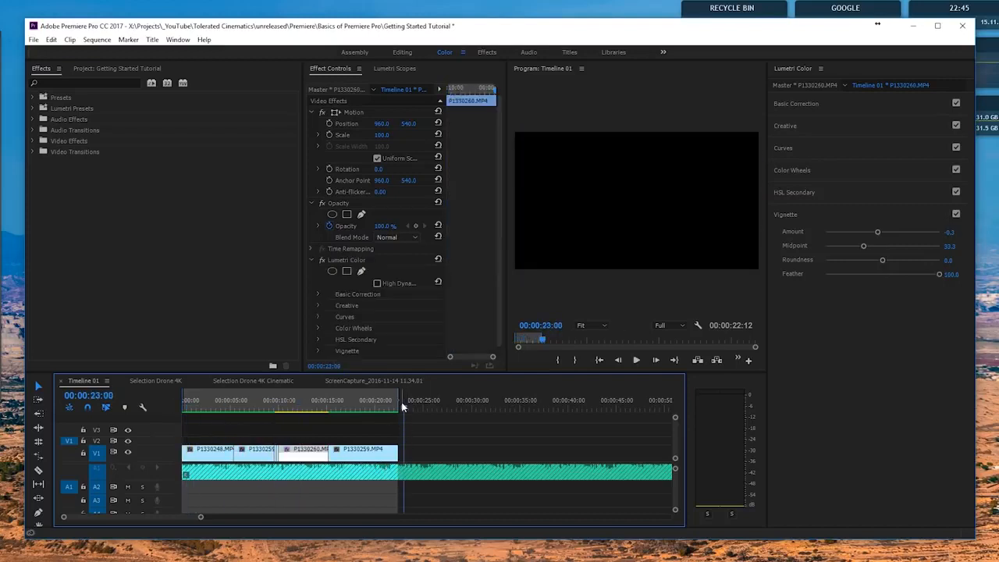
left_click(232, 400)
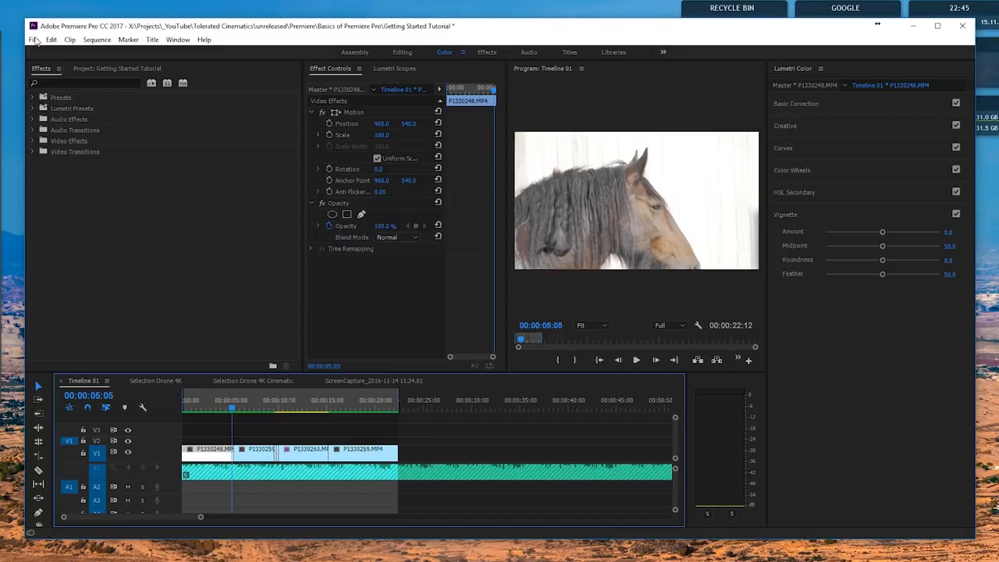
Step: Open the media export settings for the Timeline 01 sequence and reposition the dialog so it is fully in view
left_click(34, 39)
mouse_move(44, 341)
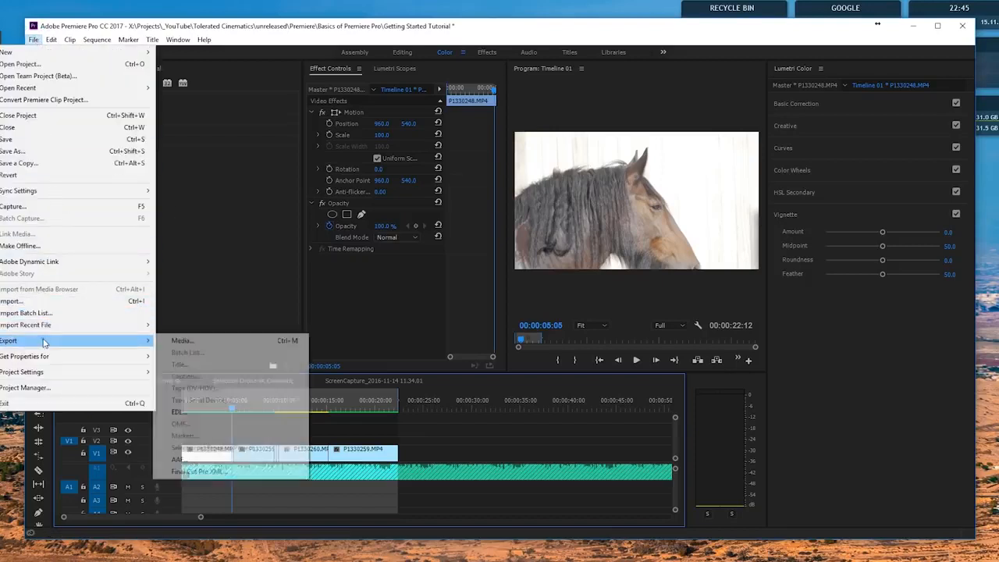
left_click(286, 344)
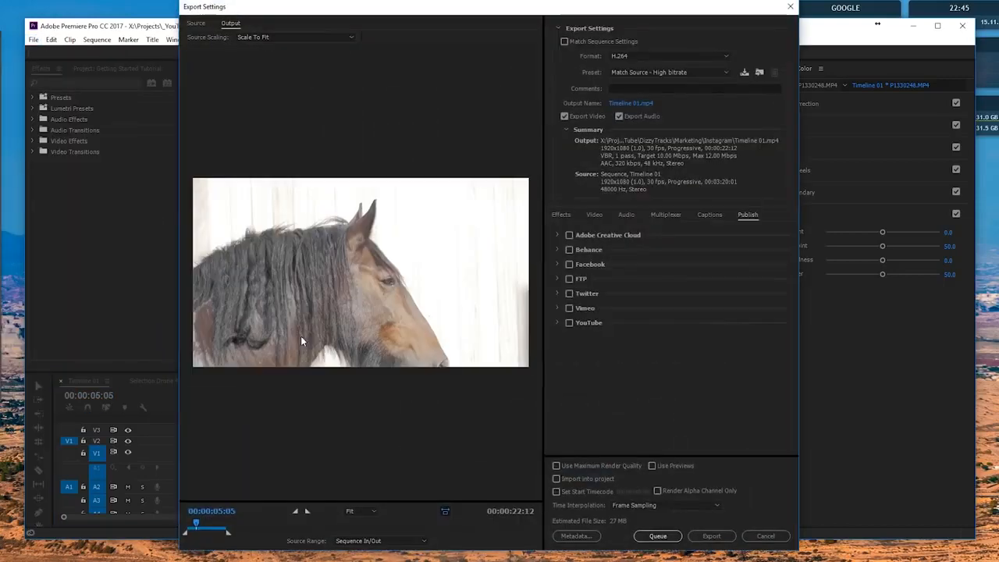
left_click_drag(569, 4, 555, 42)
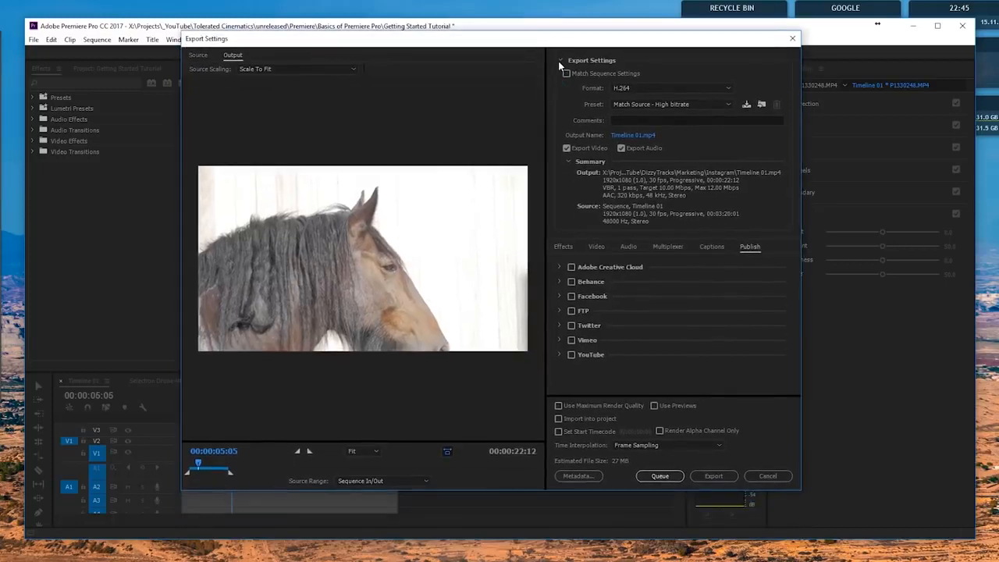
Step: Examine the effects and video export settings, the available formats, the comments and output name, and the H.264 presets
left_click(563, 246)
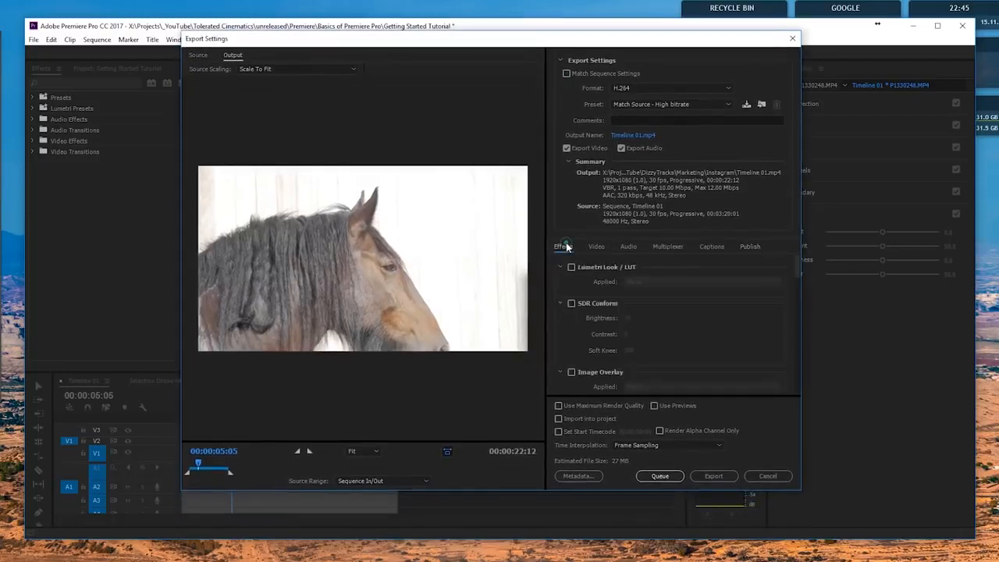
left_click(596, 245)
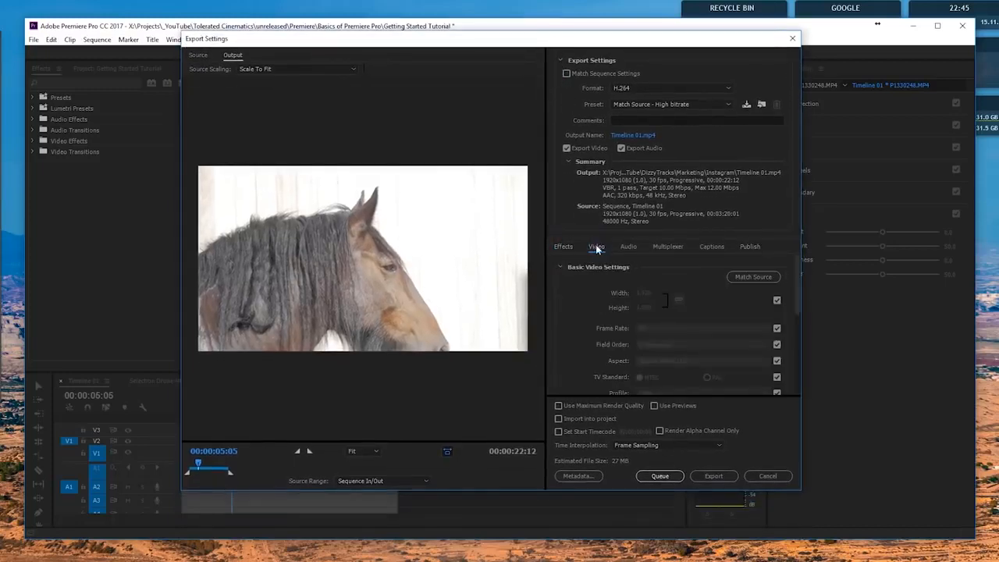
left_click(612, 88)
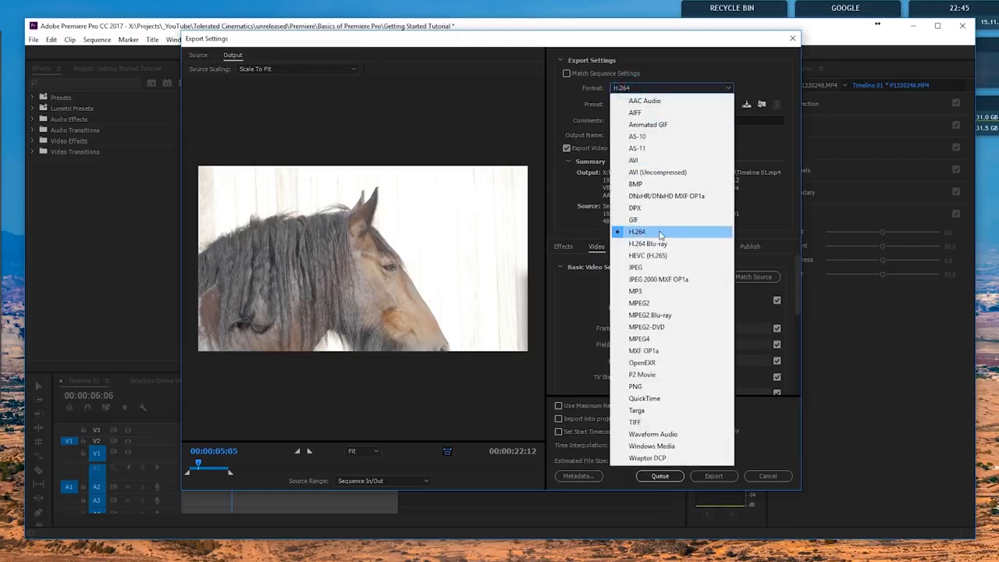
left_click(589, 89)
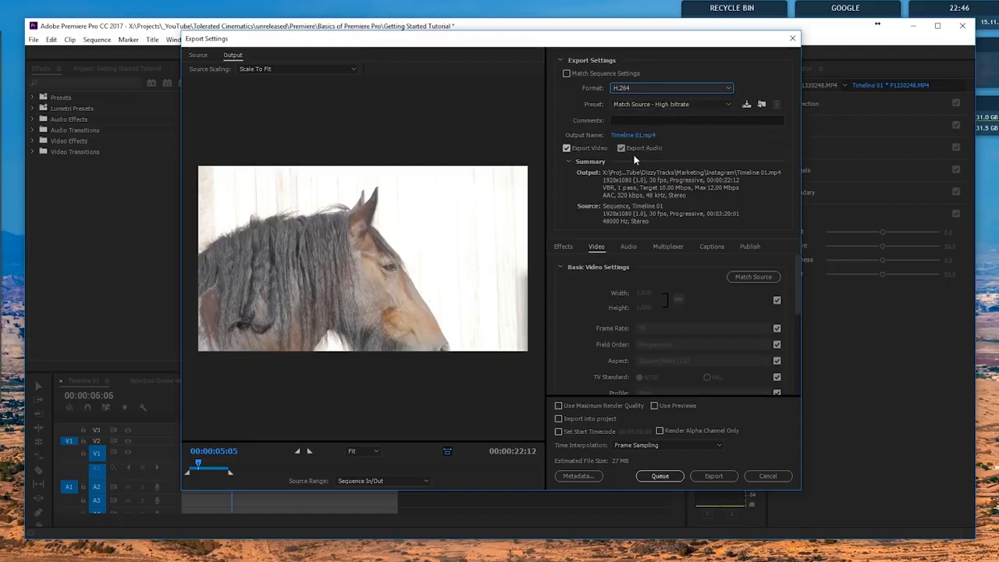
left_click(636, 121)
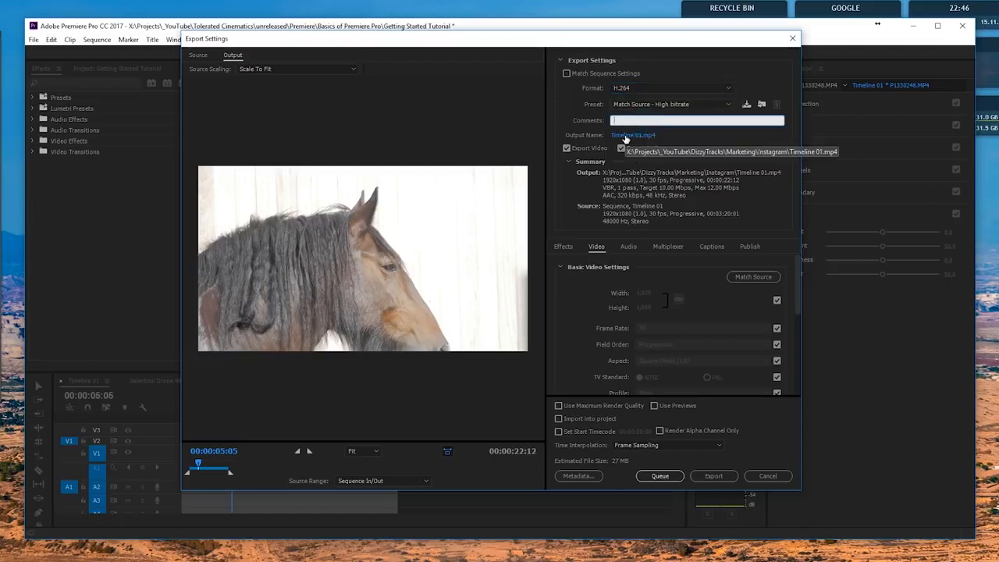
left_click(627, 135)
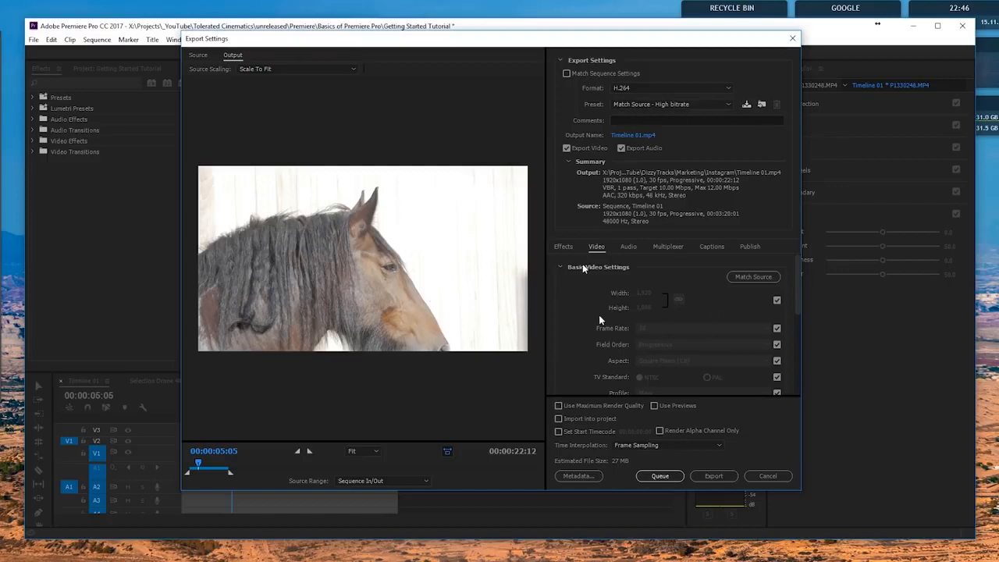
left_click(697, 105)
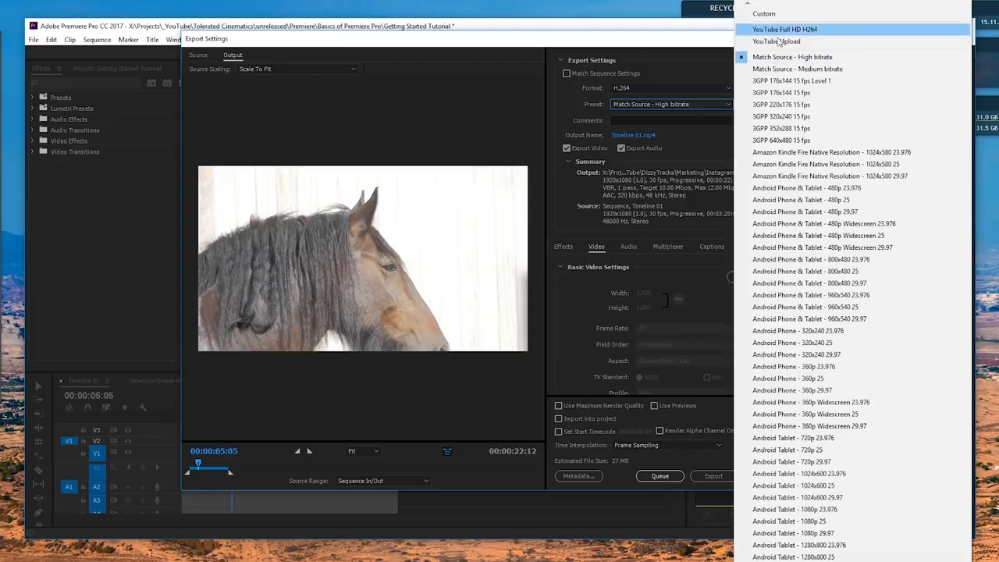
left_click(712, 141)
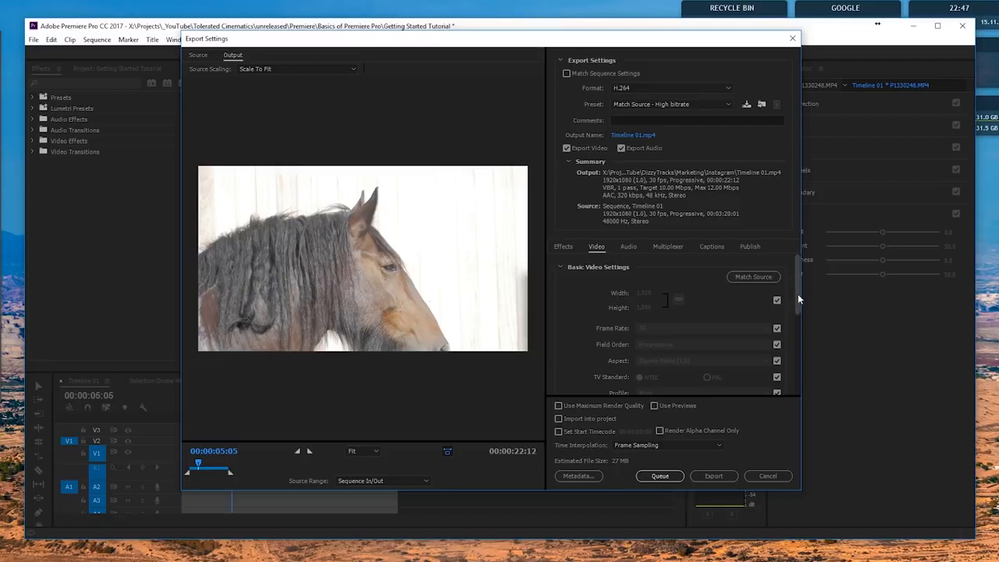
Step: Raise the export's target bitrate to about 28.79 Mbps and its maximum bitrate to about 41.37 Mbps
left_click_drag(798, 296, 790, 372)
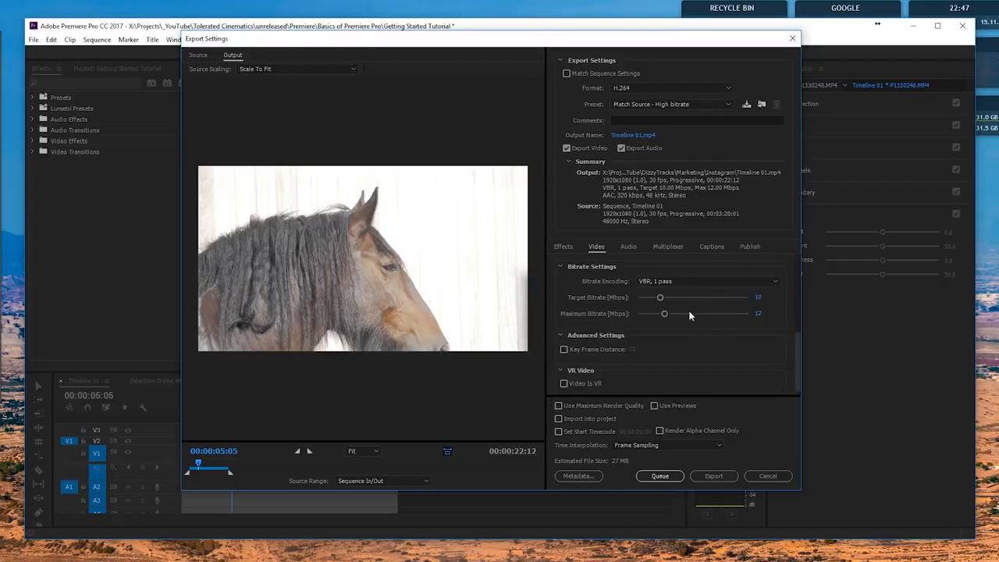
left_click_drag(671, 300, 702, 304)
left_click_drag(690, 314, 727, 320)
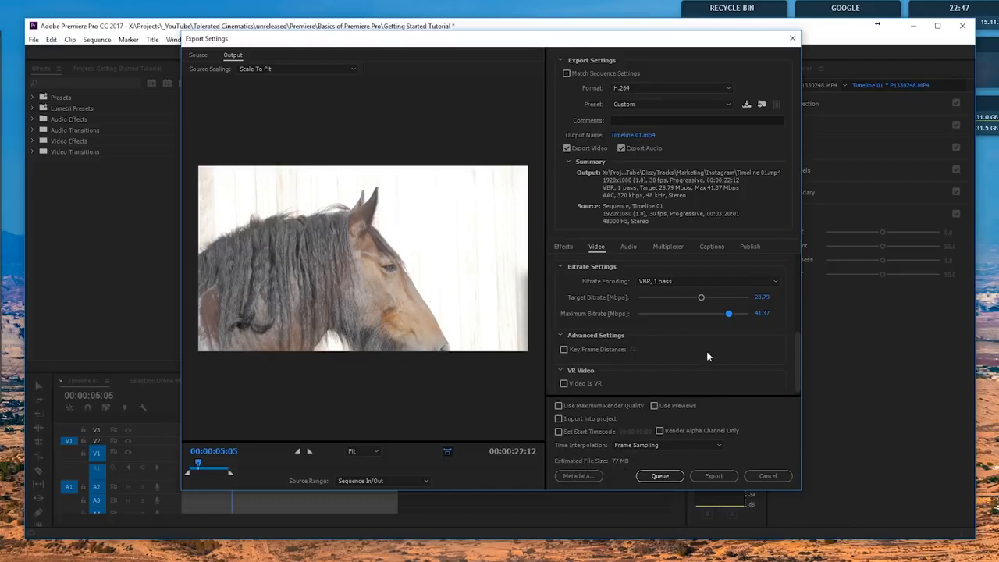
Step: Set the export's target bitrate to 10 Mbps and the maximum bitrate to 12 Mbps
left_click(761, 297)
type("10")
left_click(759, 314)
type("12")
left_click(764, 348)
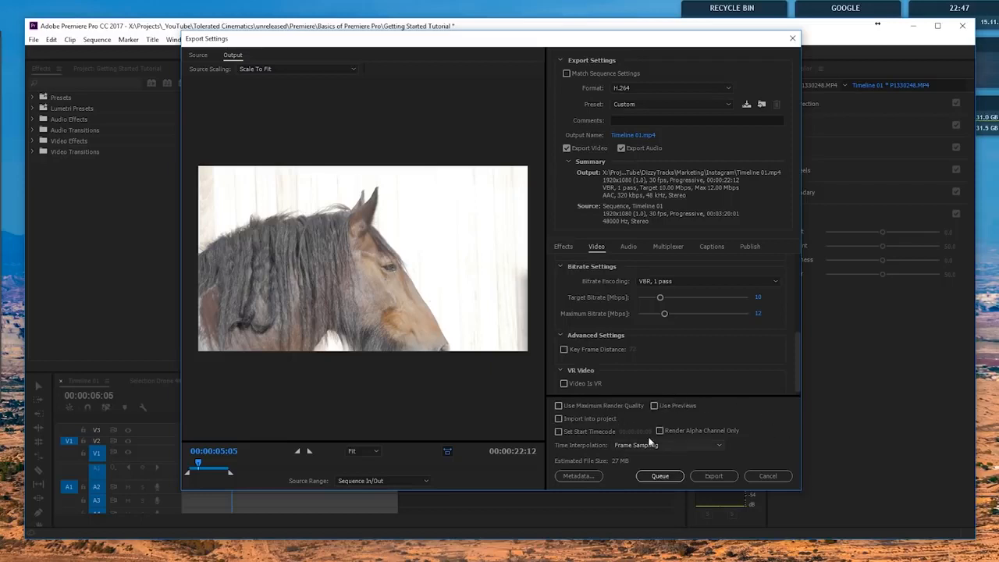
Step: Check the audio and publish settings, and send the Timeline 01 export to the Adobe Media Encoder queue
left_click_drag(799, 377, 798, 268)
left_click(629, 247)
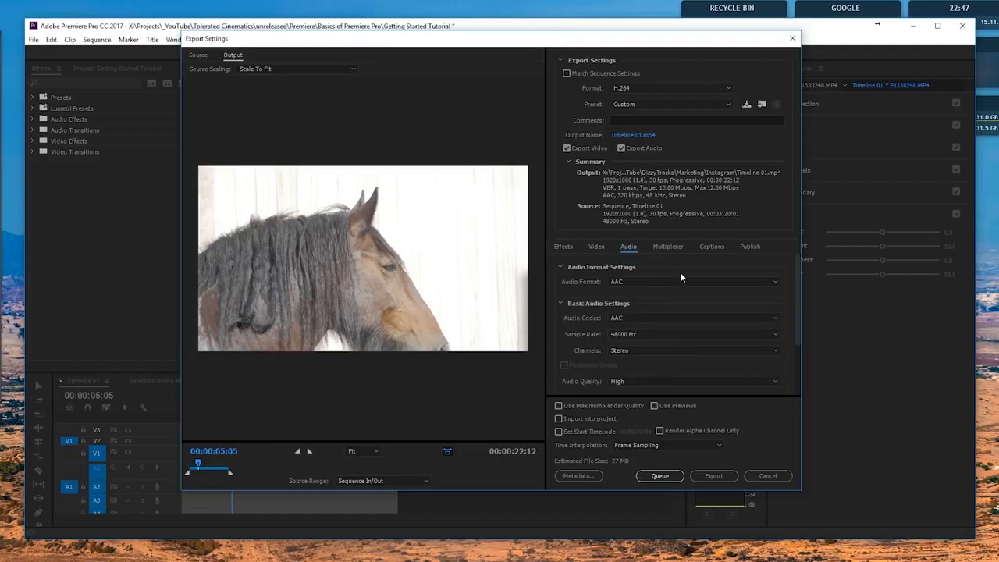
left_click(751, 246)
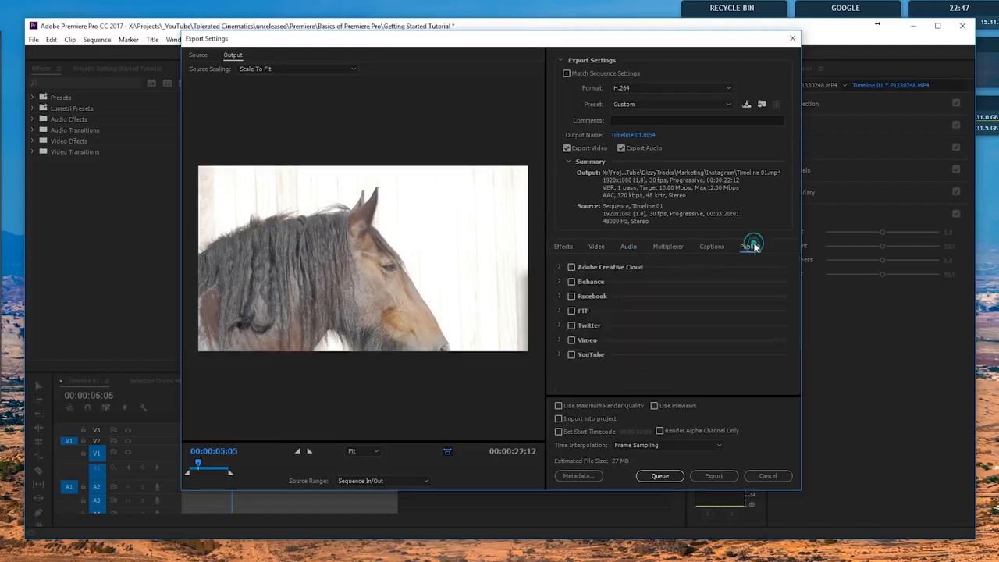
left_click(633, 248)
left_click(597, 247)
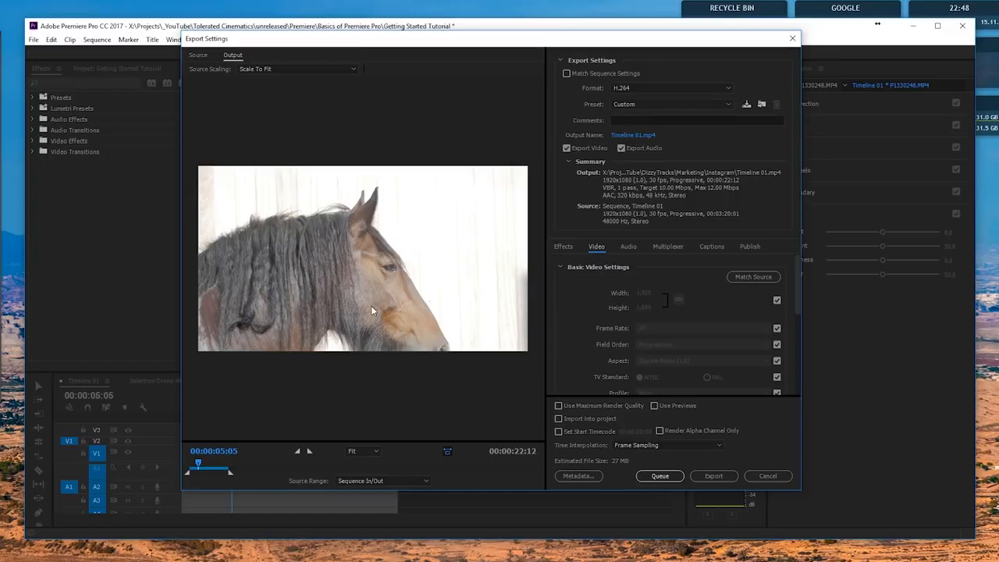
left_click(661, 476)
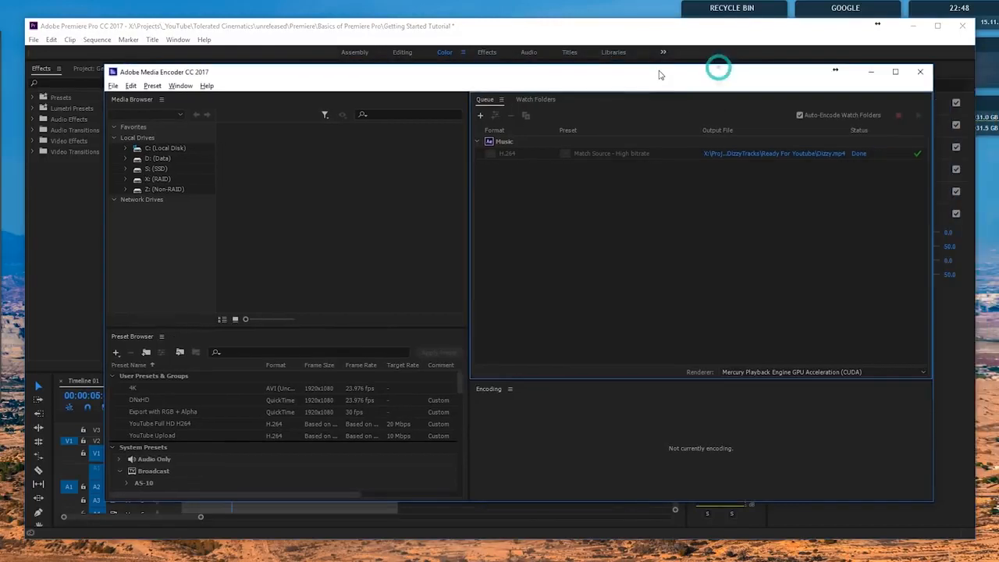
Step: Remove the finished Music job from the Media Encoder queue
left_click(568, 141)
key("Delete")
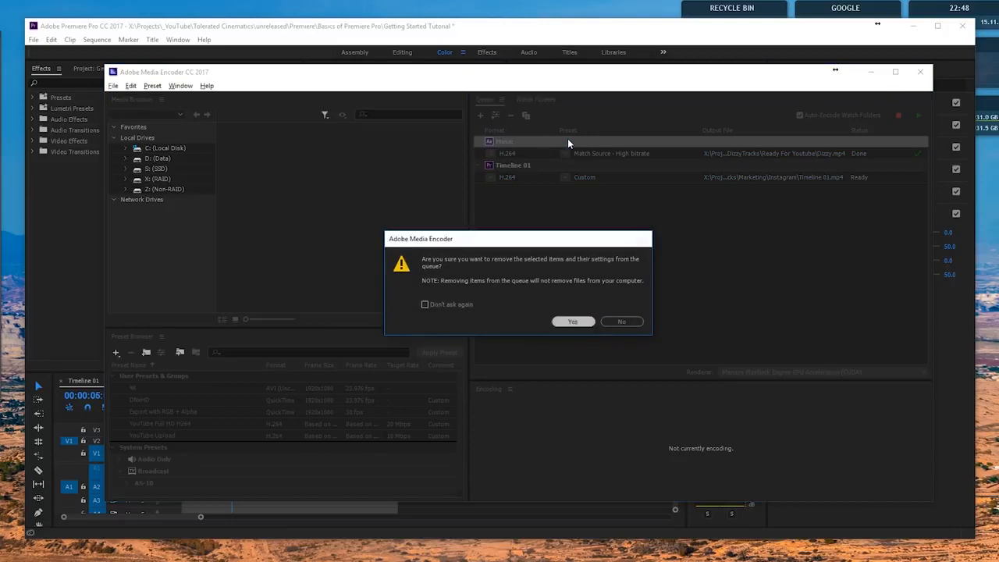
key("Return")
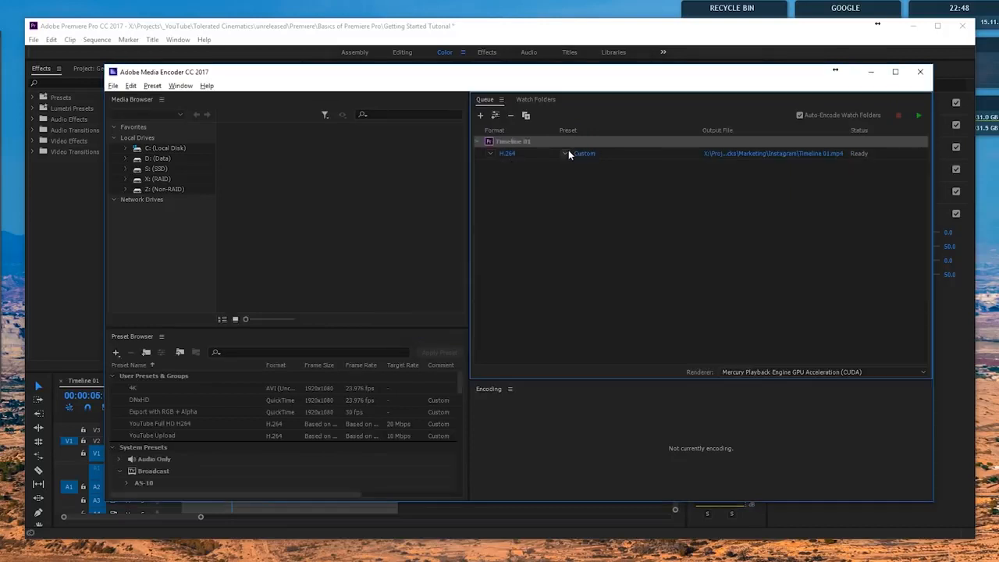
Step: Review the export settings of the queued Timeline 01 job and close them without changes
left_click(506, 154)
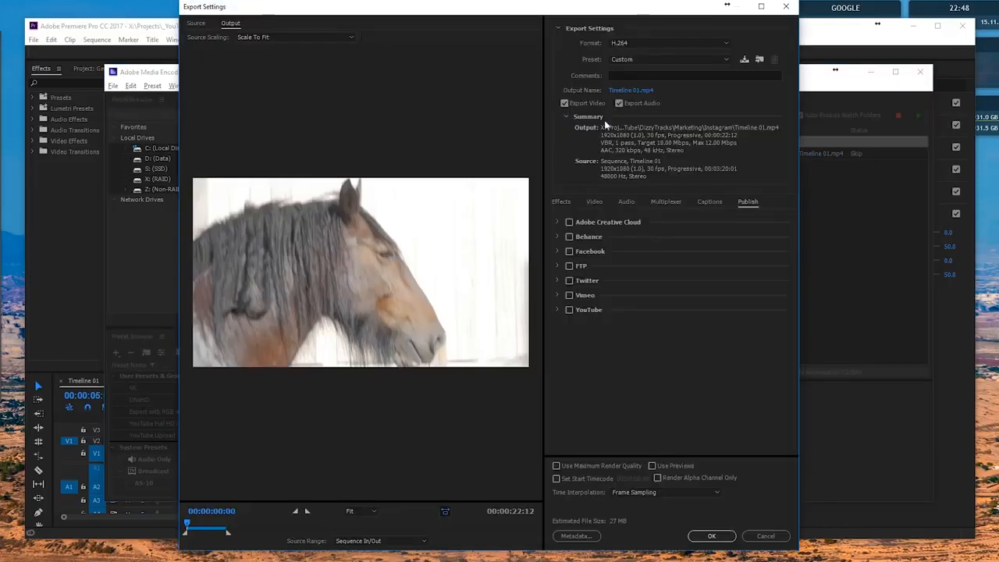
left_click(786, 6)
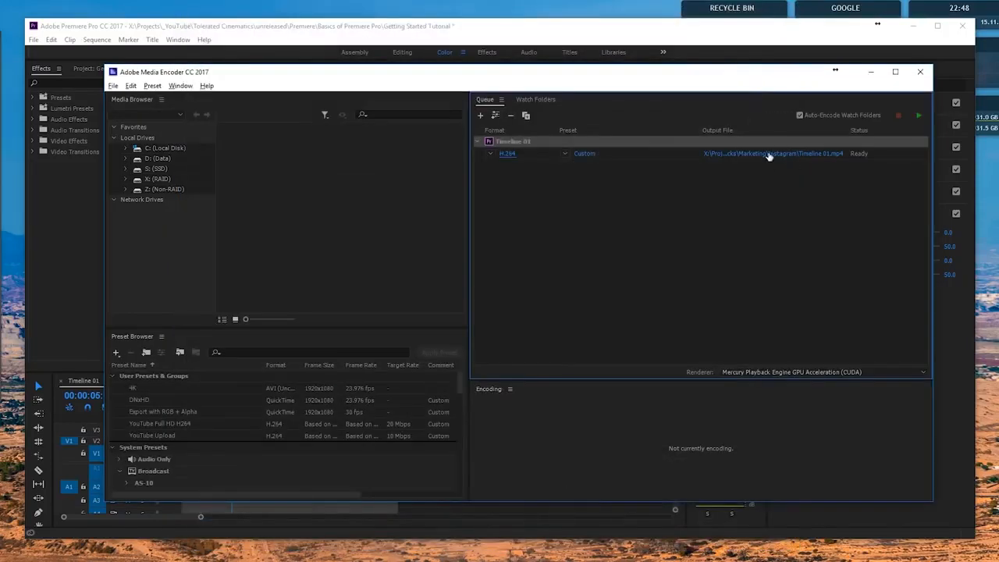